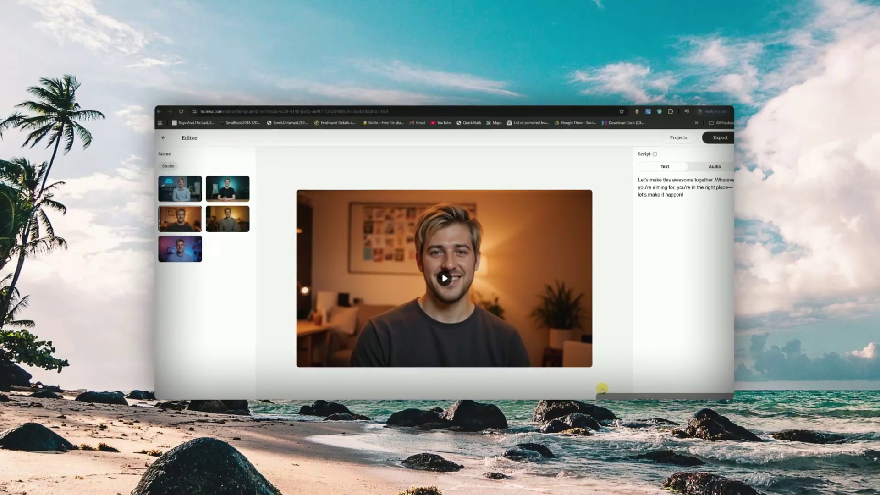
- Play the custom man avatar's talking preview in the warm-lit room scene
left_click(451, 287)
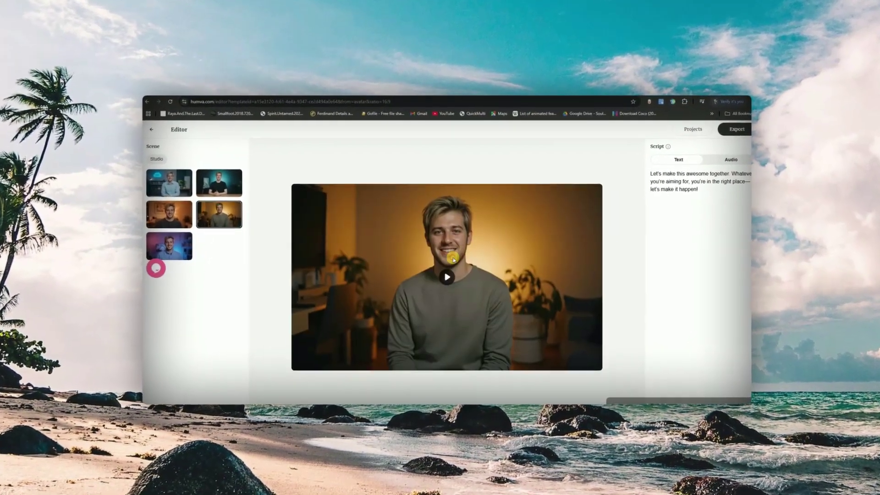
left_click(453, 259)
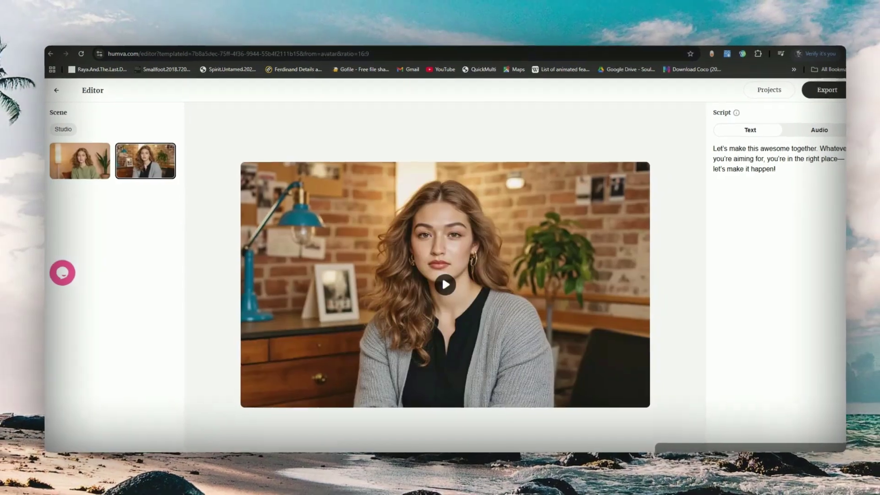
- Play the talking preview of the woman avatar at the brick-walled desk
left_click(446, 285)
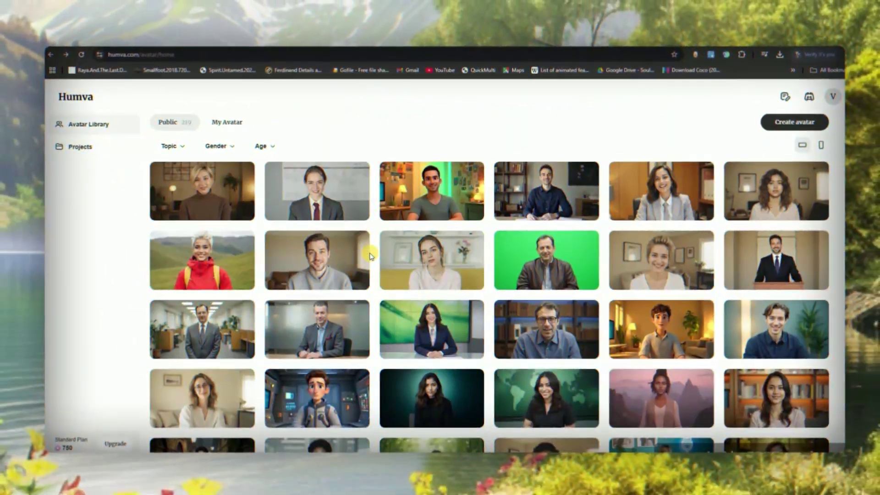
- Scroll the public library, play a GreenScreen avatar's preview, and return to the library
scroll(369, 255, "down", 3)
scroll(371, 258, "down", 10)
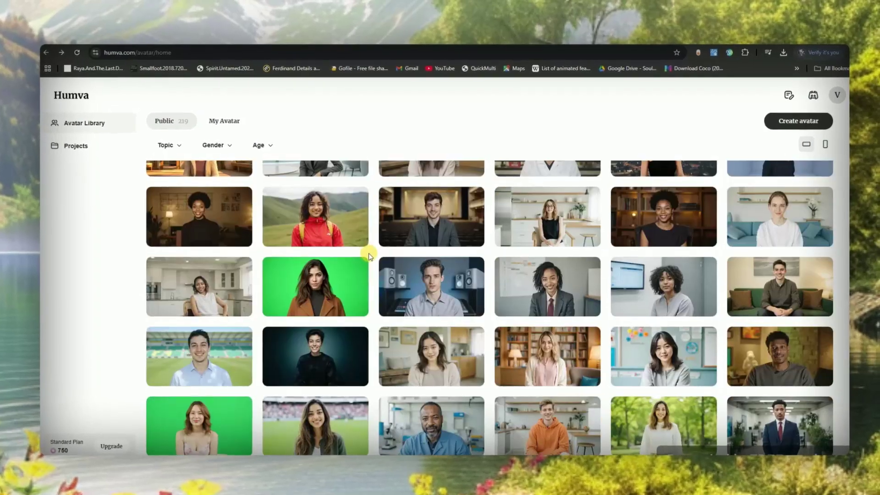
scroll(367, 259, "down", 10)
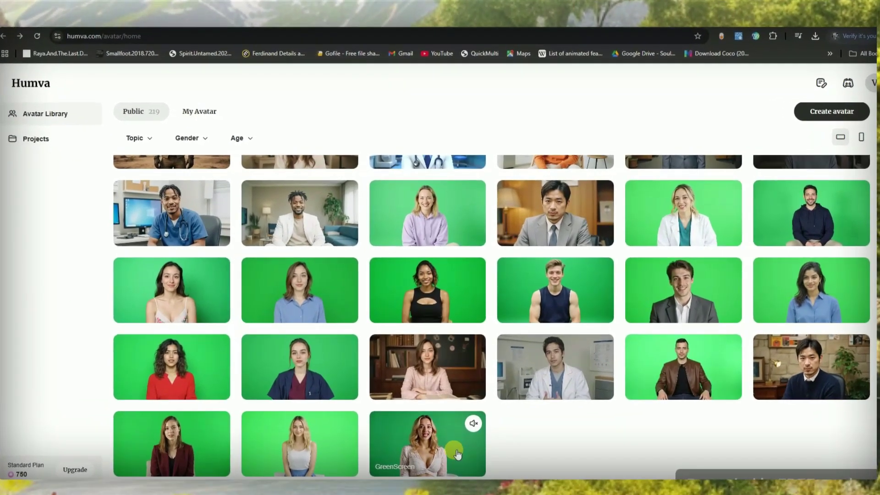
left_click(459, 441)
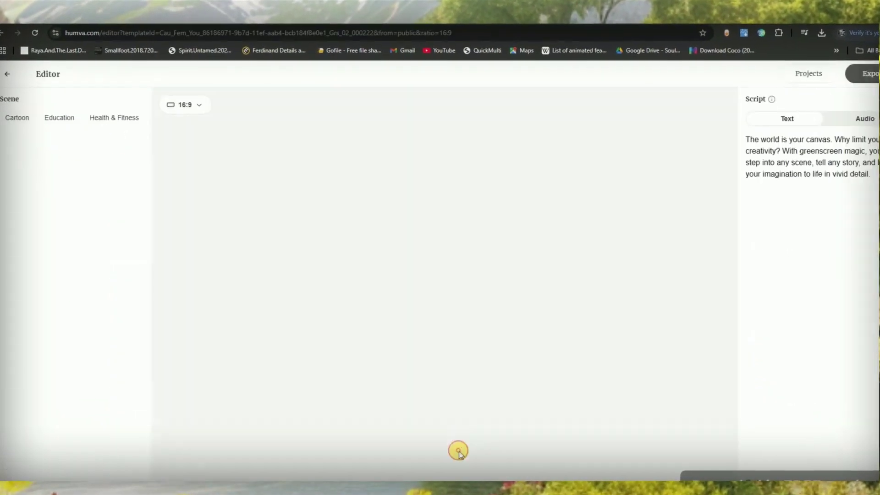
left_click(454, 298)
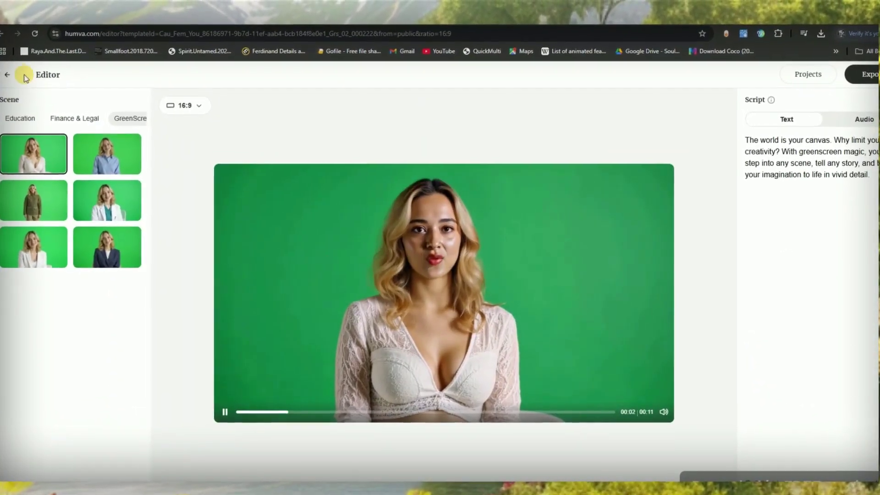
left_click(13, 76)
- Check the Topic, Gender and Age filter choices in the public avatar library
scroll(295, 229, "down", 5)
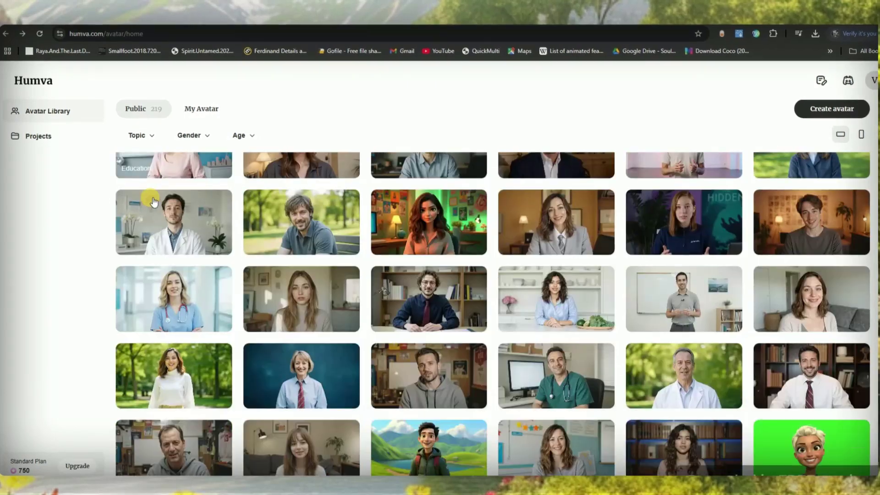
left_click(146, 136)
scroll(152, 202, "down", 3)
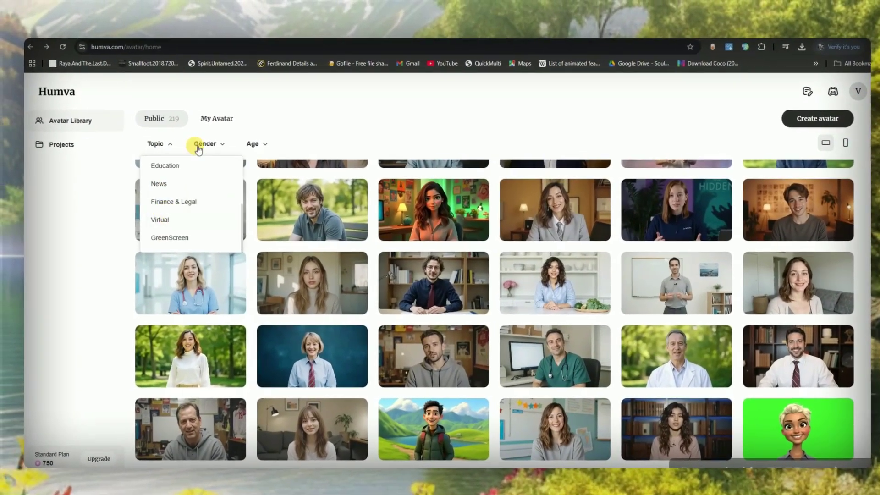
left_click(201, 136)
left_click(259, 143)
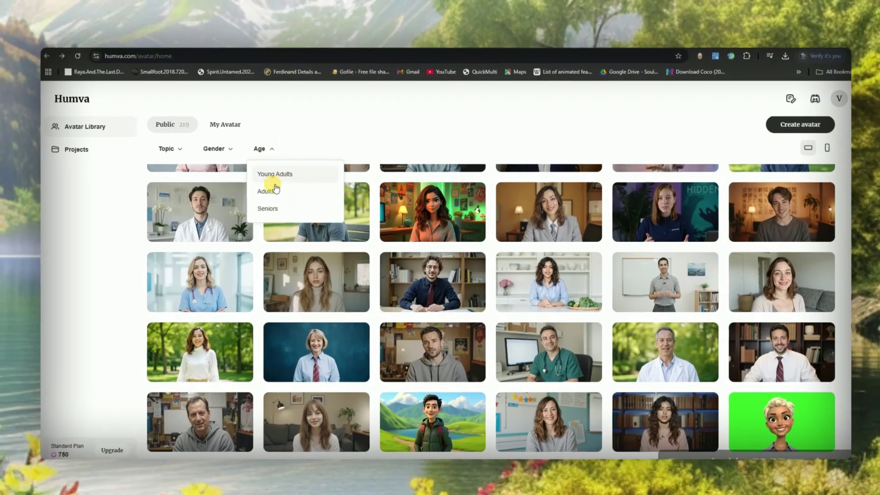
scroll(436, 298, "down", 5)
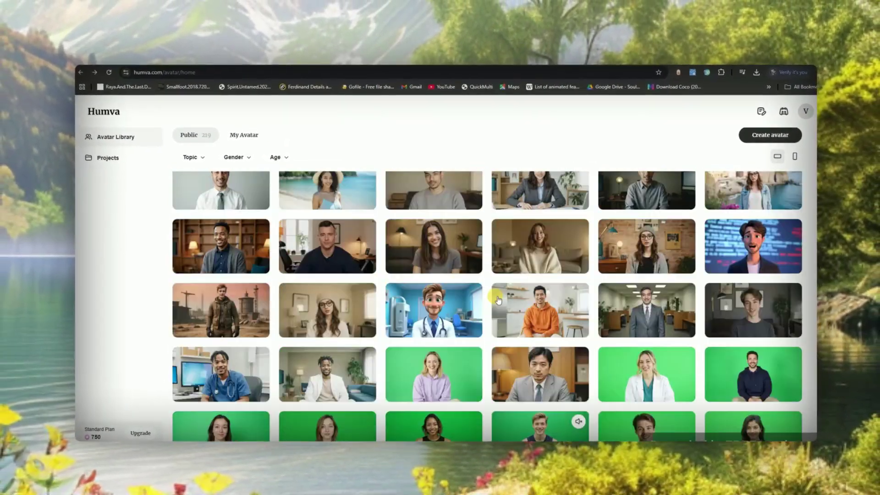
scroll(498, 301, "down", 10)
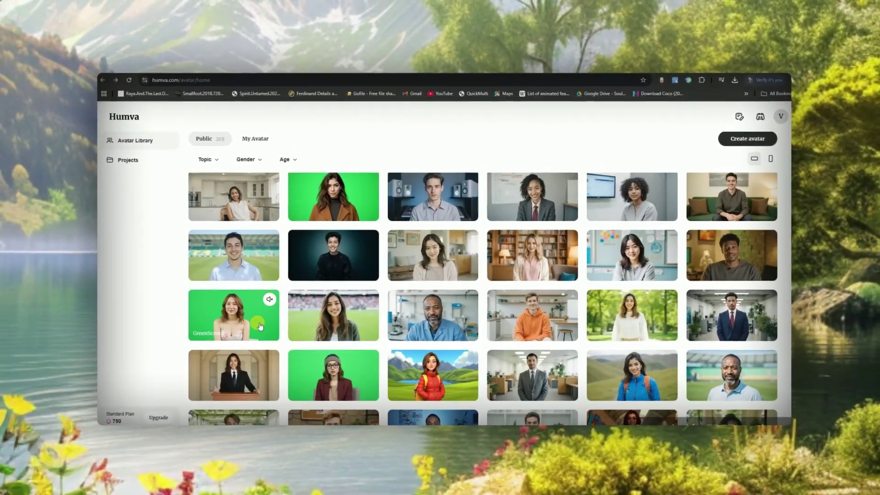
scroll(337, 218, "up", 10)
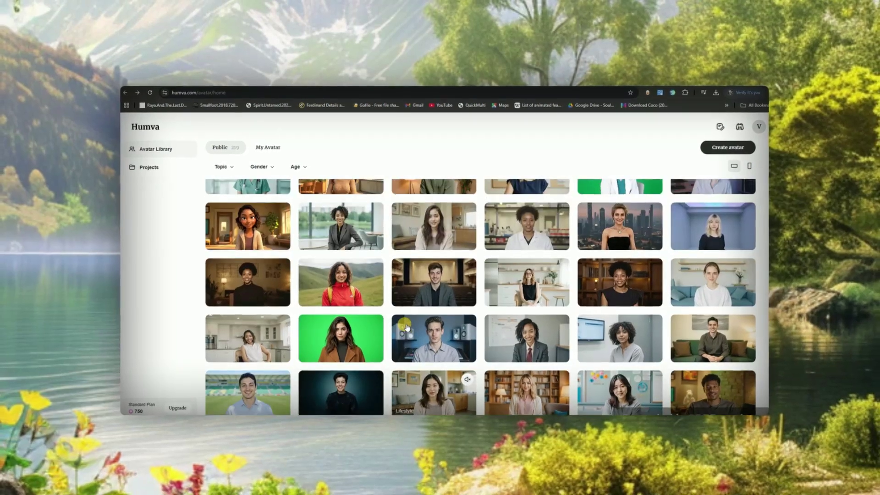
left_click(346, 219)
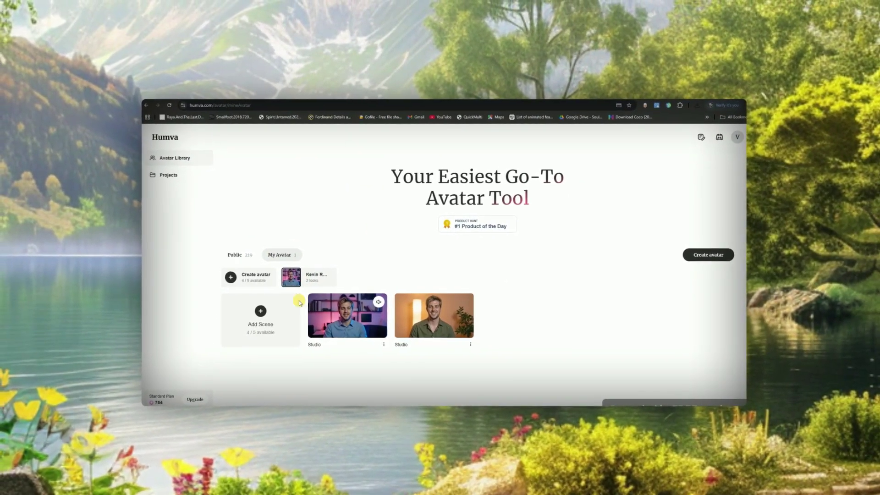
- Start a photo-based custom avatar and browse the Downloads folder for the portrait
left_click(265, 280)
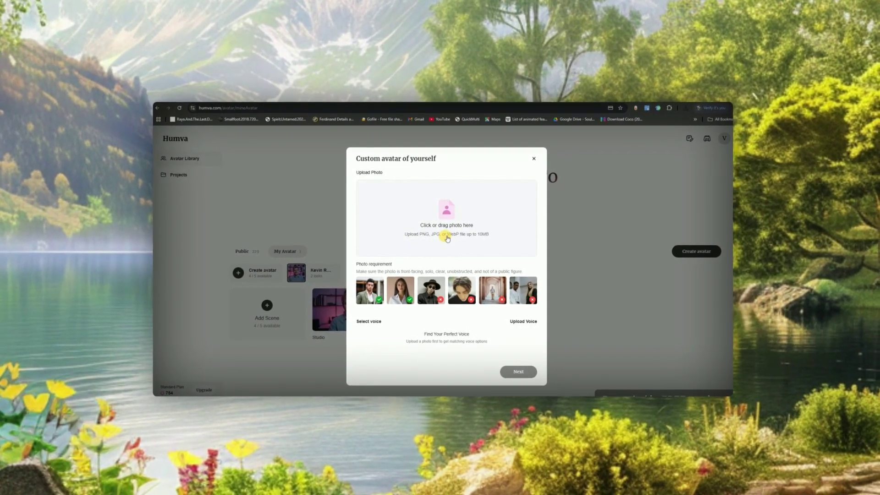
left_click(360, 257)
left_click(182, 179)
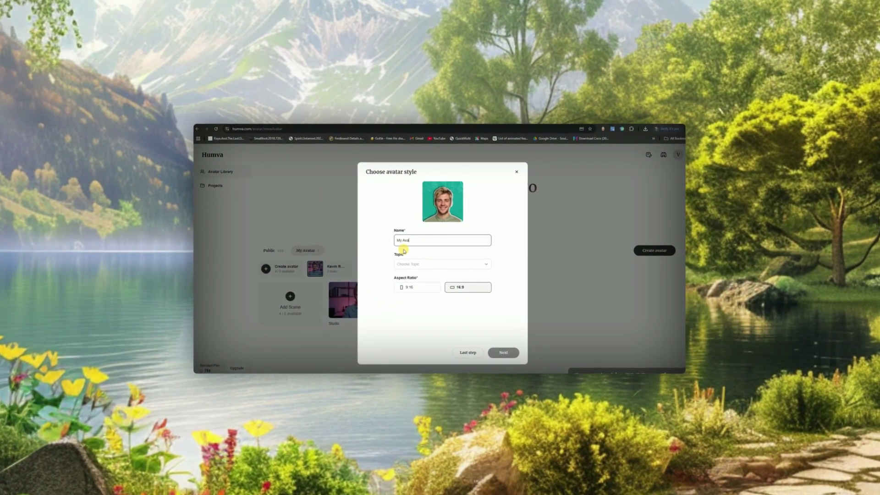
- Give the avatar the Studio topic at 16:9 and generate its photos
left_click(409, 265)
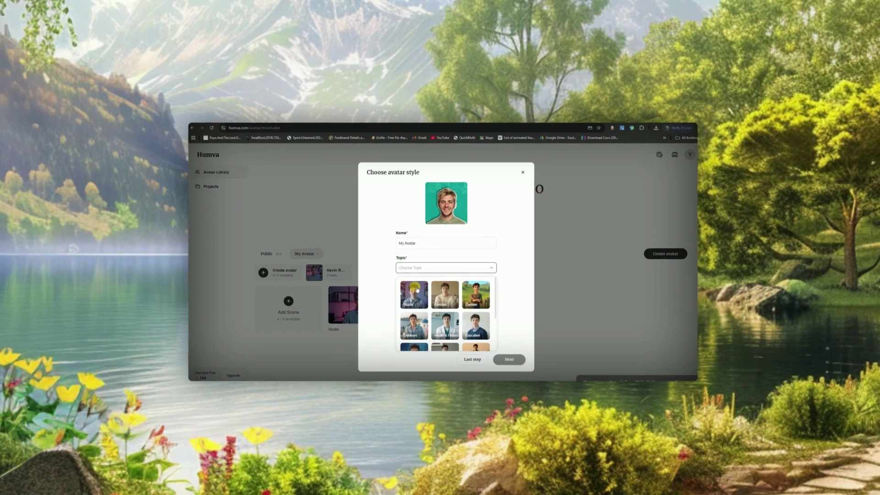
scroll(486, 307, "down", 3)
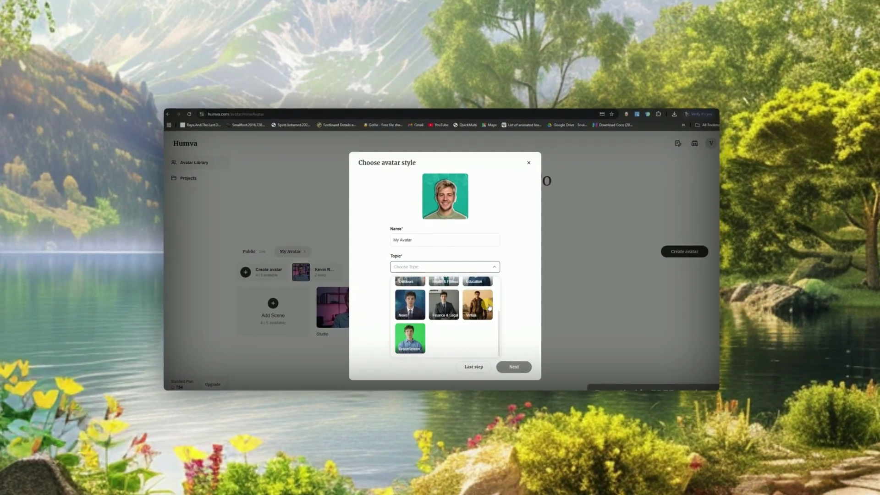
scroll(476, 317, "up", 4)
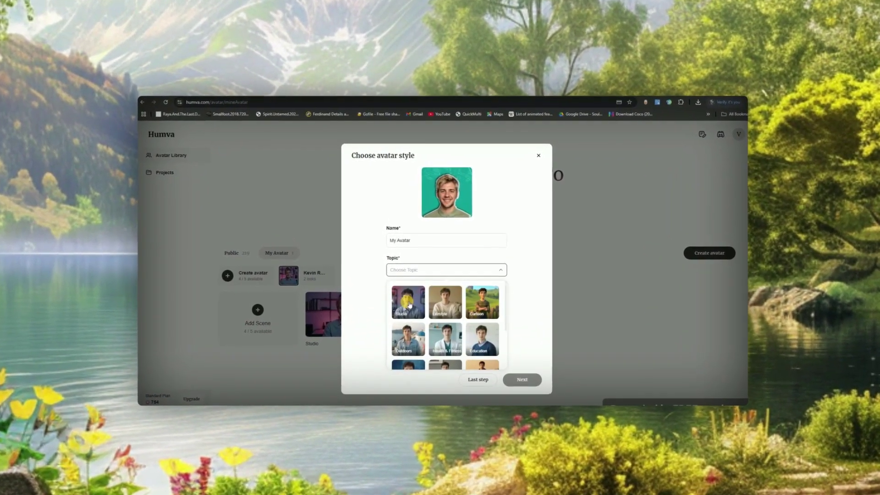
left_click(410, 302)
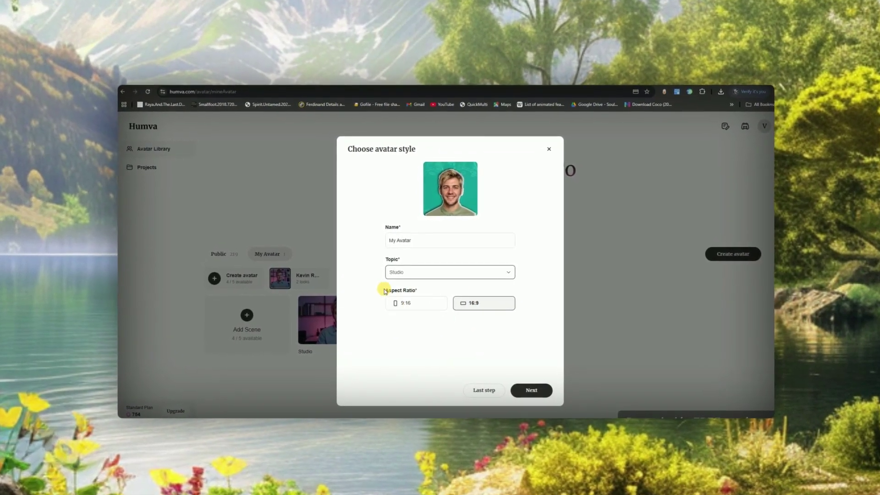
left_click_drag(385, 291, 416, 290)
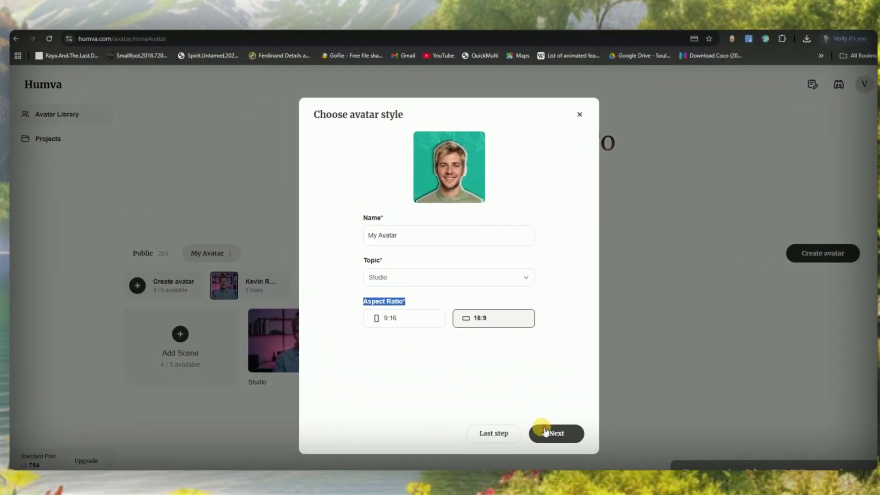
left_click(548, 432)
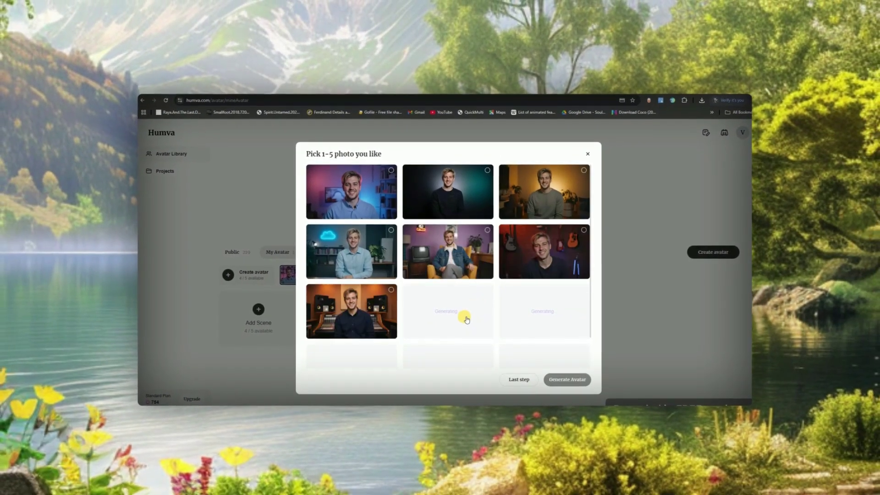
- Tick four generated Studio photos and generate the avatar from them (4/5)
scroll(359, 232, "down", 1)
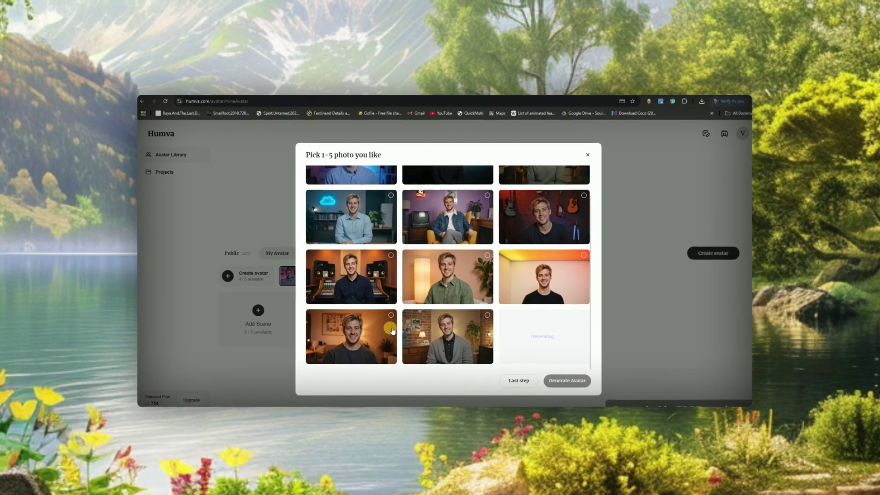
scroll(359, 233, "up", 1)
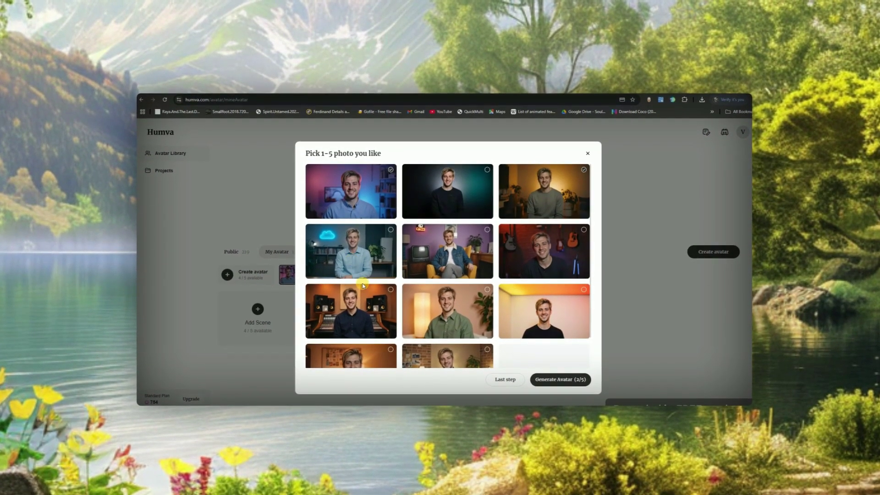
scroll(446, 287, "down", 1)
left_click(351, 337)
left_click(448, 337)
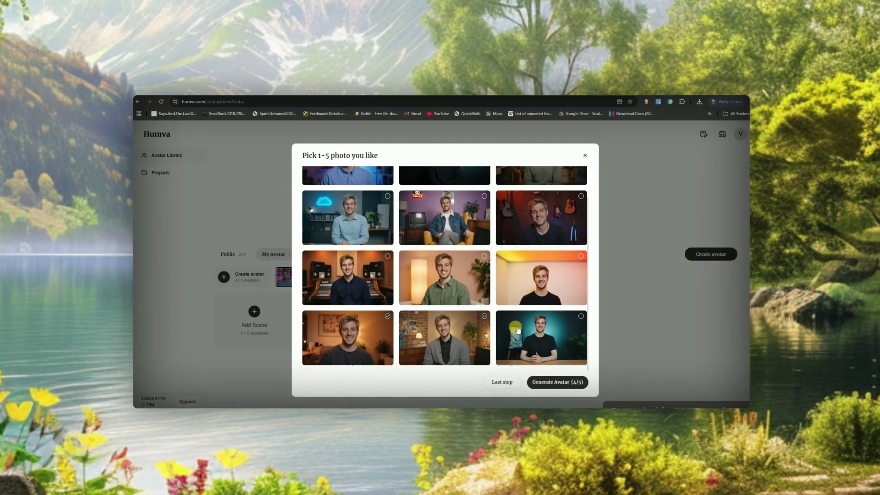
left_click(569, 380)
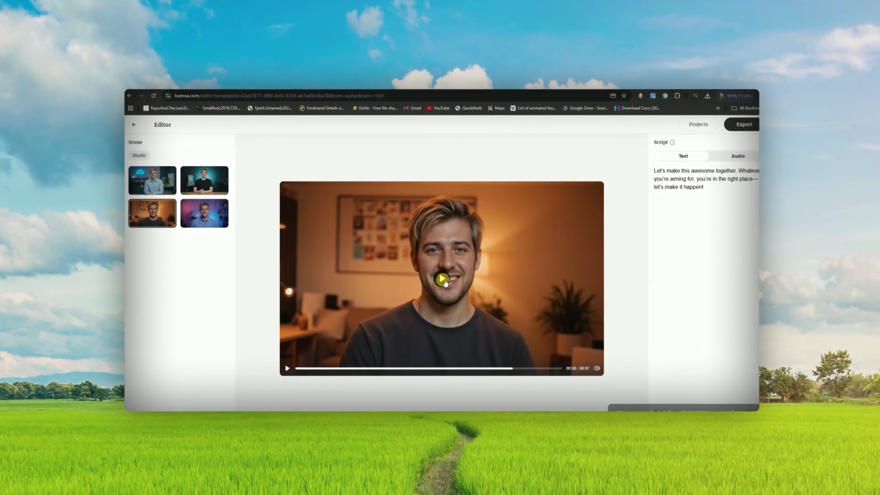
- Play the warm-room preview, then switch to the purple-lit bookshelf scene and play it
left_click(442, 280)
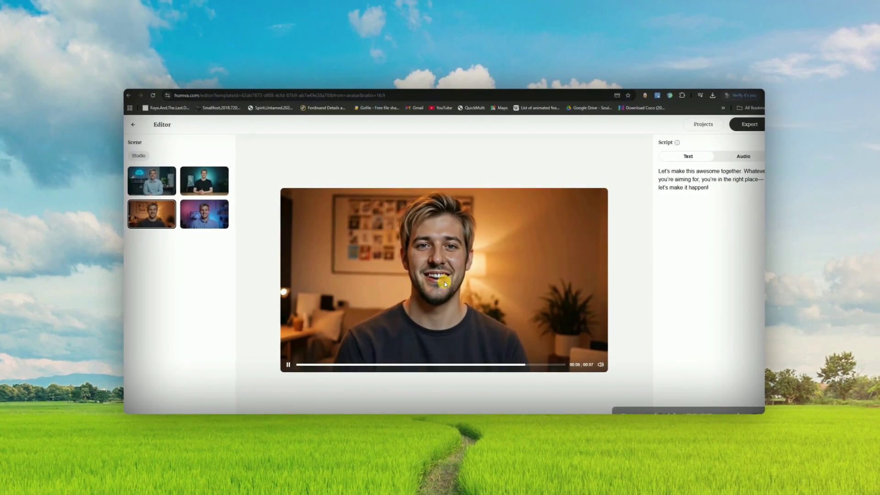
left_click(197, 221)
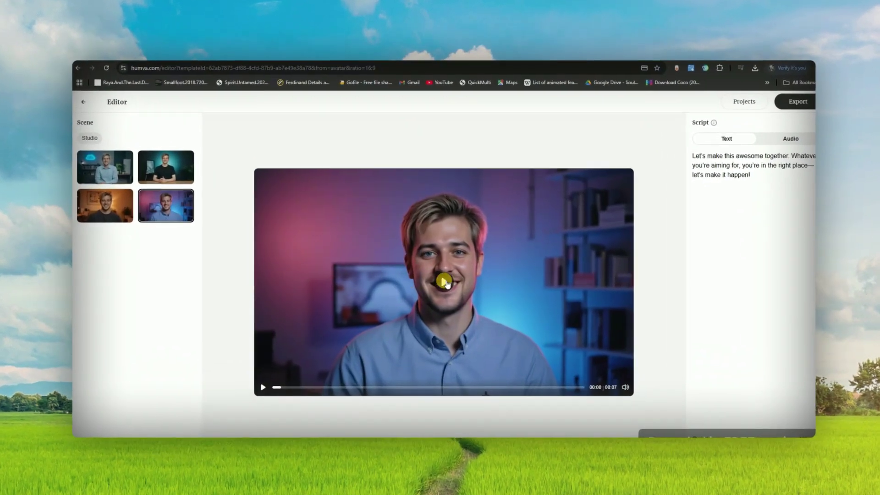
left_click(441, 281)
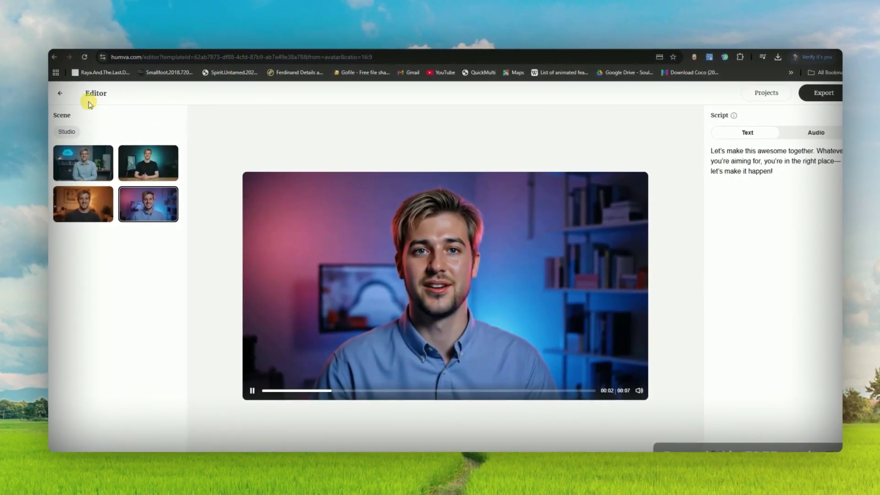
- Return to the avatar library and play another Studio look's talking preview
left_click(63, 94)
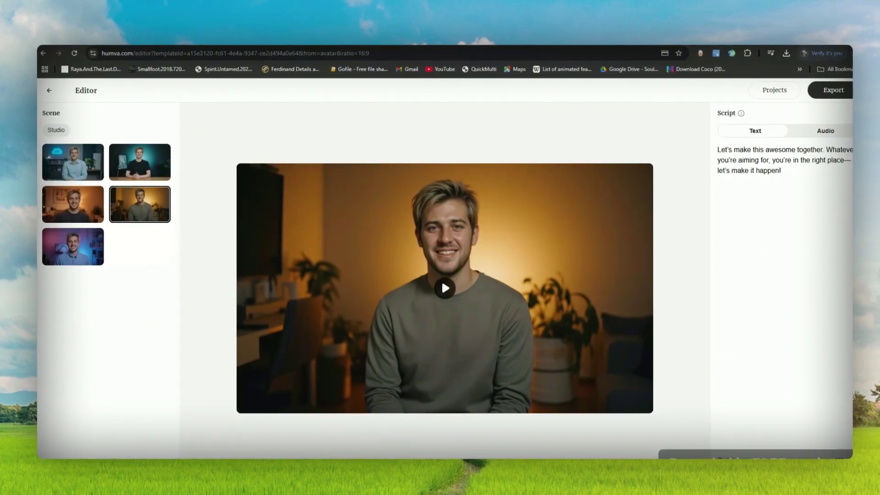
left_click(443, 287)
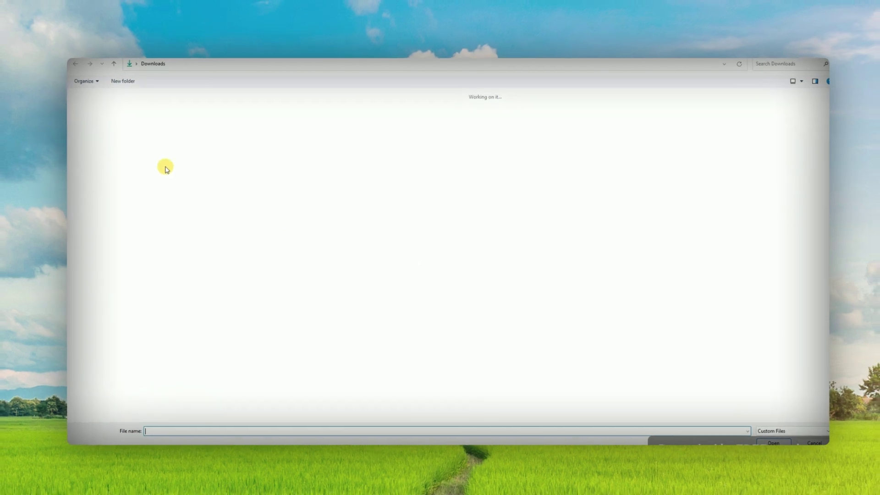
- Upload the ElevenLabs audio file from Downloads as the avatar's script audio
left_click(759, 431)
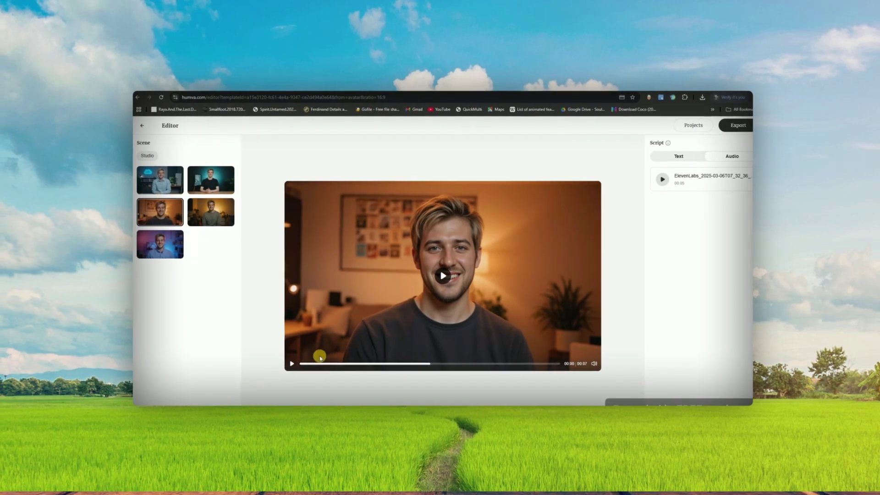
- Preview the avatar speaking the uploaded audio, then view all projects
left_click(292, 363)
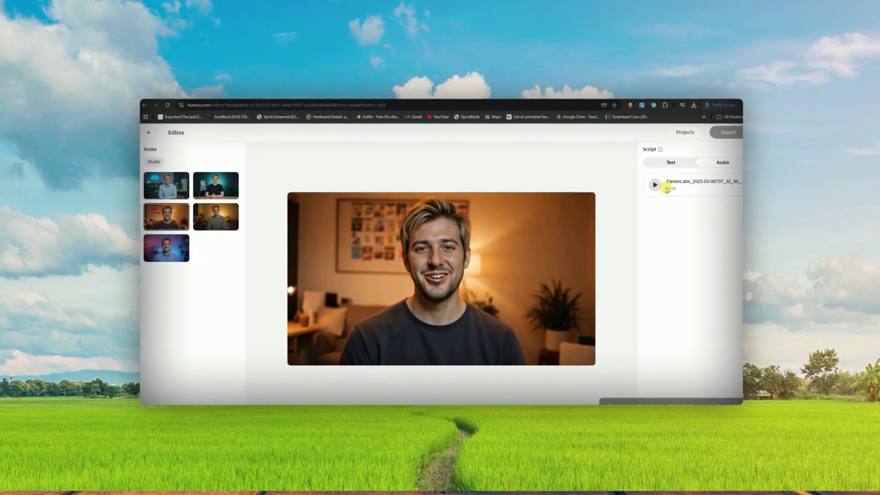
triple_click(479, 135)
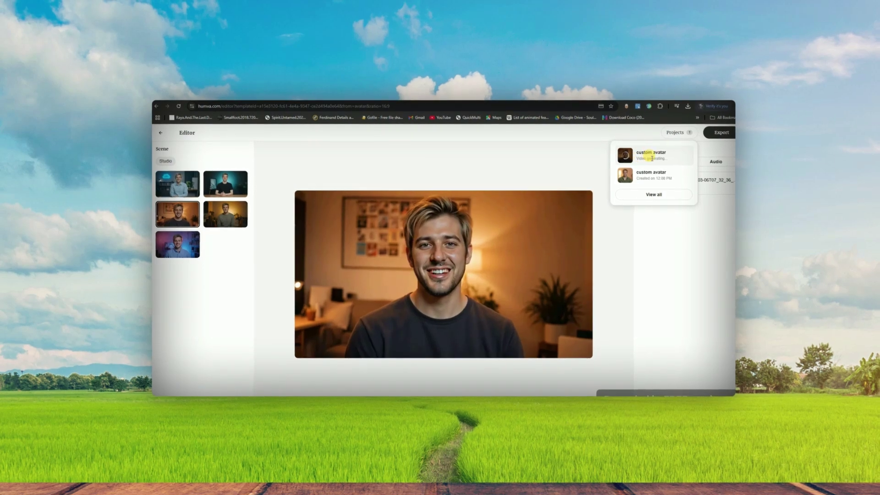
left_click(657, 196)
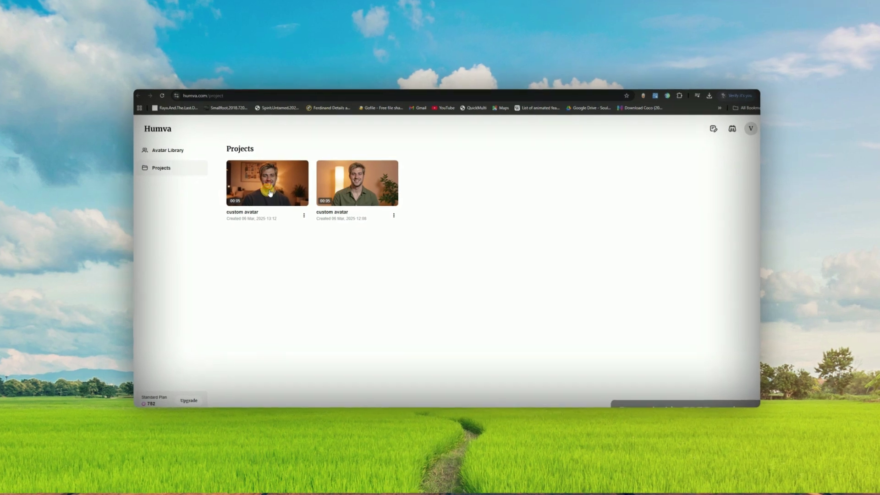
- Preview the newest 00:05 custom avatar project and download it as an MP4
left_click(270, 193)
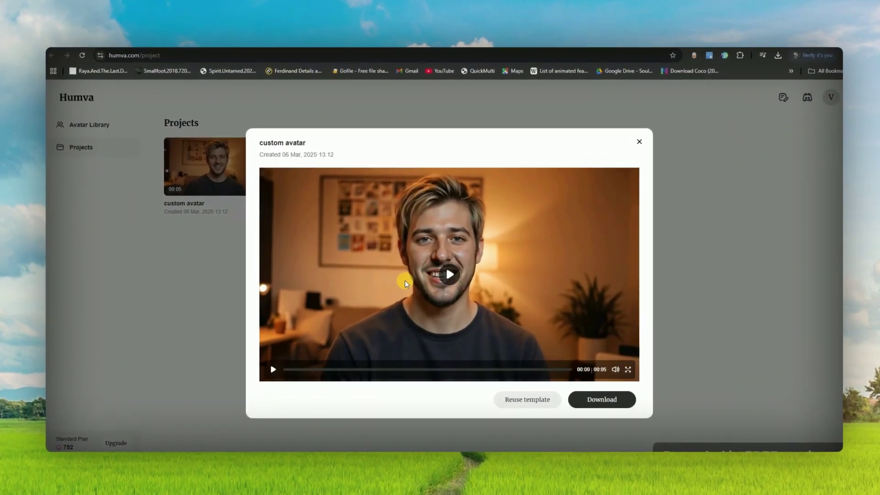
left_click(449, 274)
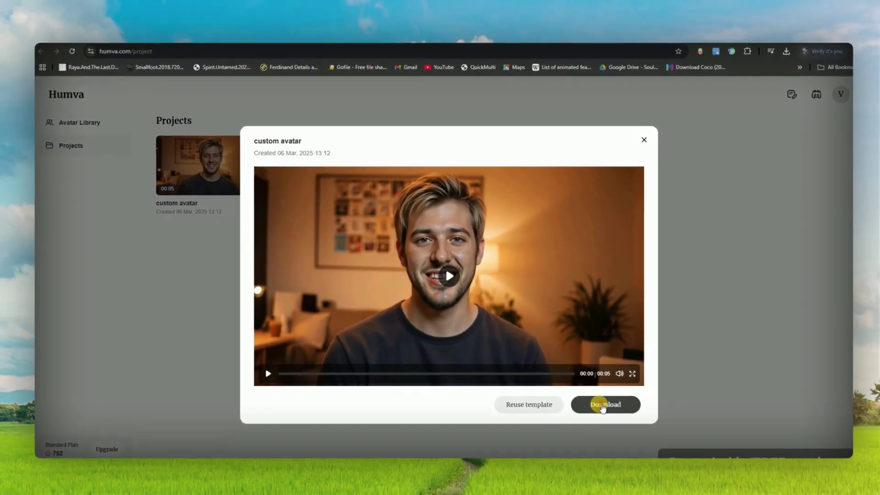
left_click(603, 406)
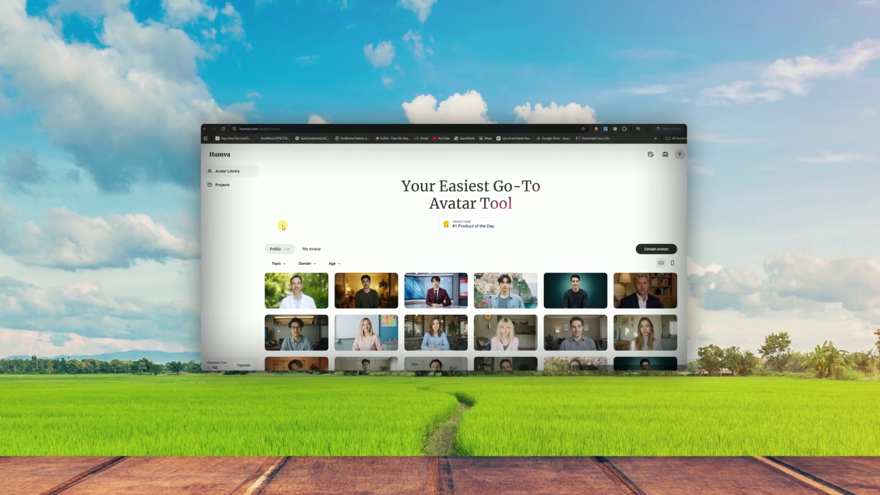
- Under My Avatar, upload a woman's photo as new avatar Girl 1 with the Studio topic
left_click(299, 252)
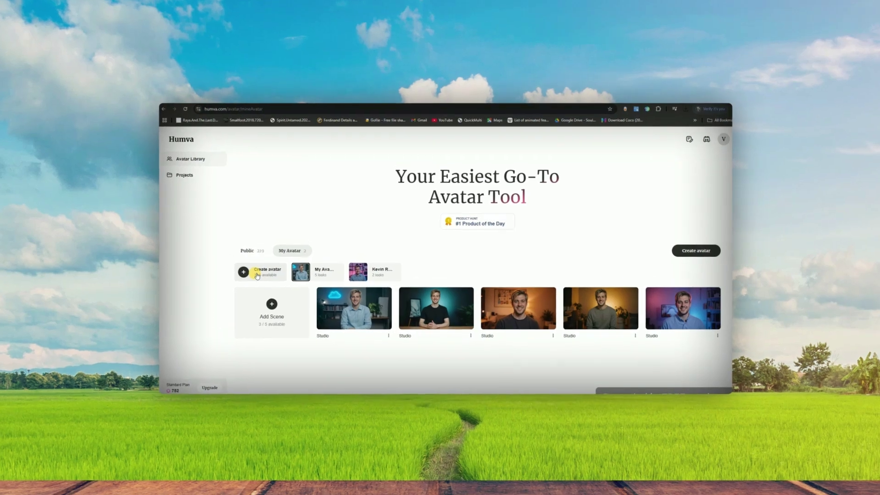
left_click(250, 275)
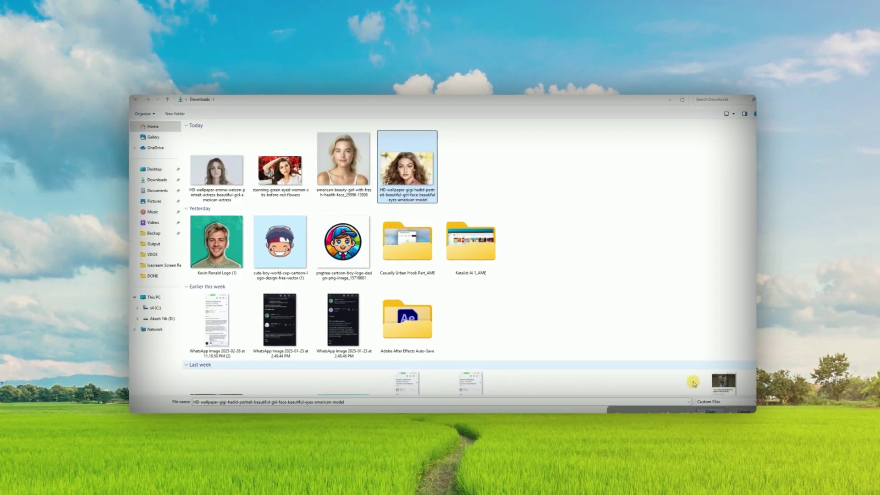
key("Return")
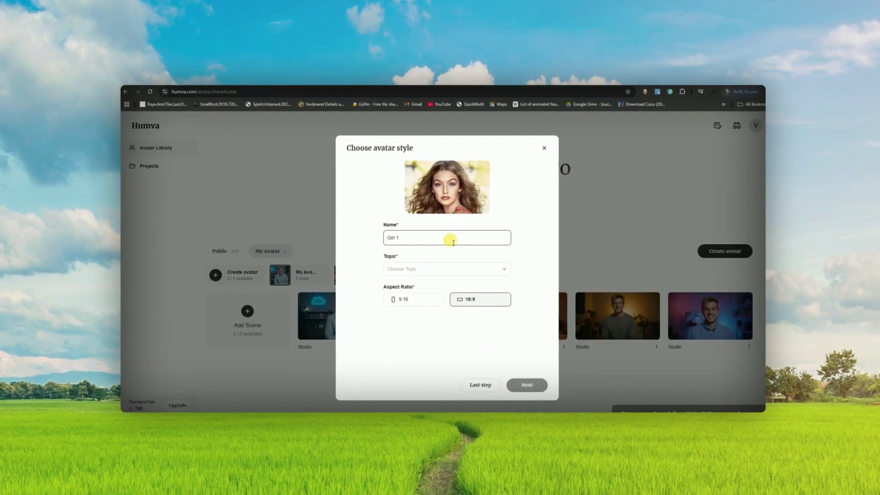
left_click(440, 269)
left_click(414, 306)
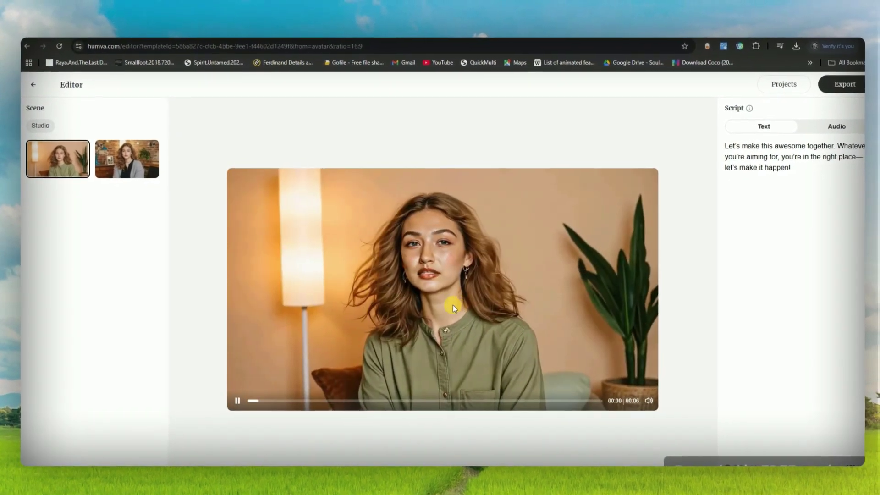
- Play the preview of Girl 1's brick-wall scene
left_click(128, 157)
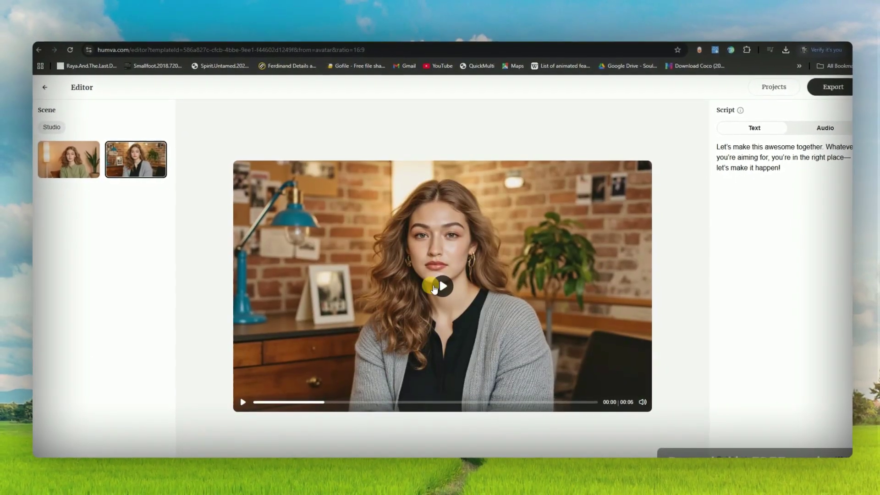
left_click(441, 288)
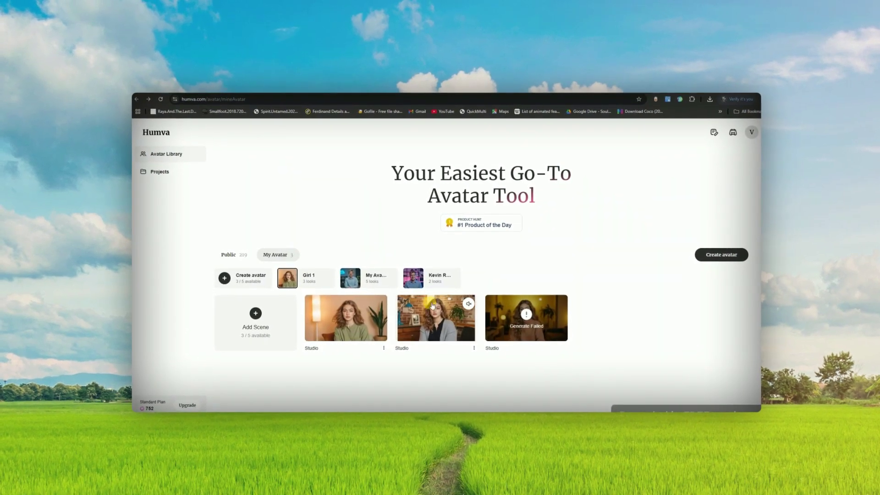
- Start avatar Girl 2 from a new photo with the Cartoon topic
left_click(735, 254)
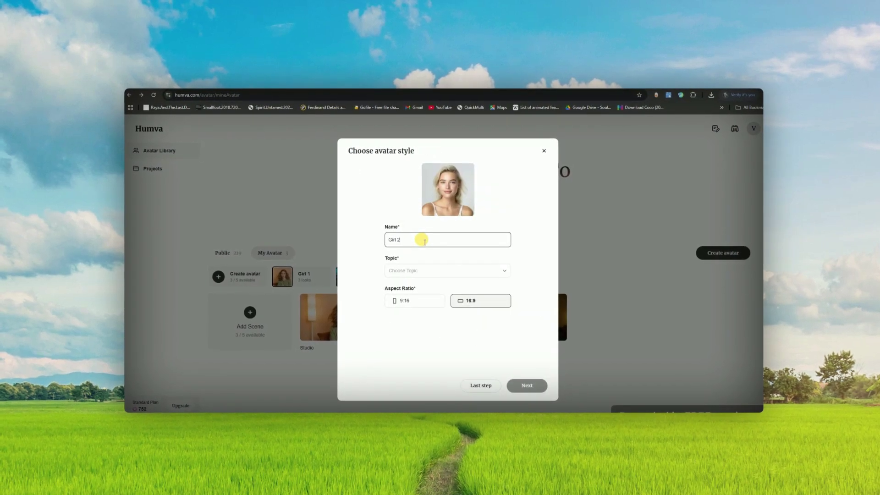
left_click(448, 271)
scroll(447, 321, "down", 2)
left_click(486, 303)
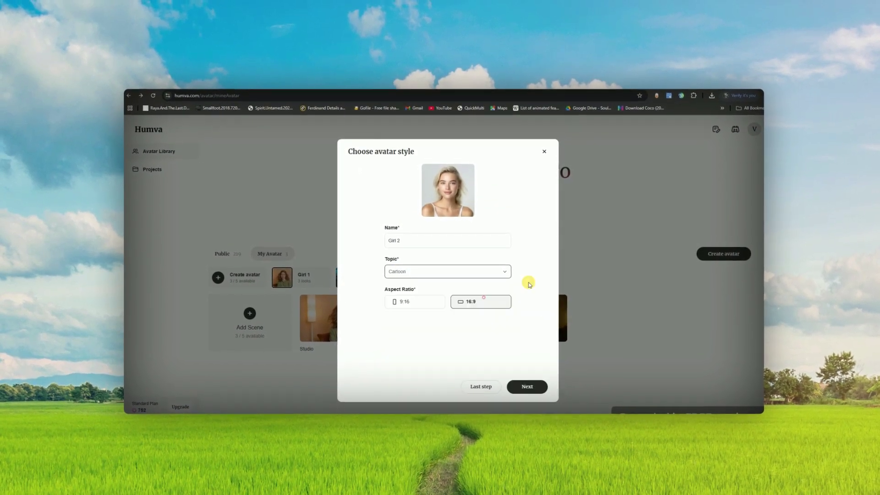
left_click(526, 387)
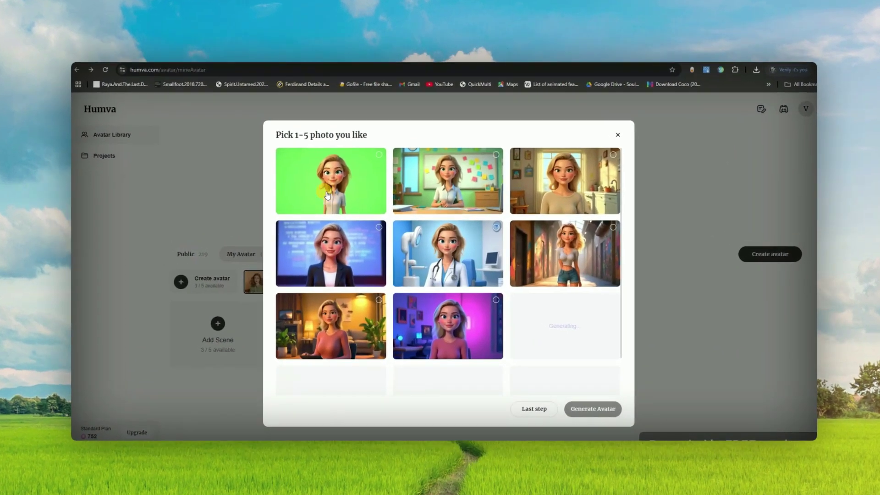
- Pick three cartoon looks including the purple room, generate the avatar and play its preview
left_click(446, 189)
left_click(548, 189)
left_click(443, 324)
scroll(441, 332, "down", 1)
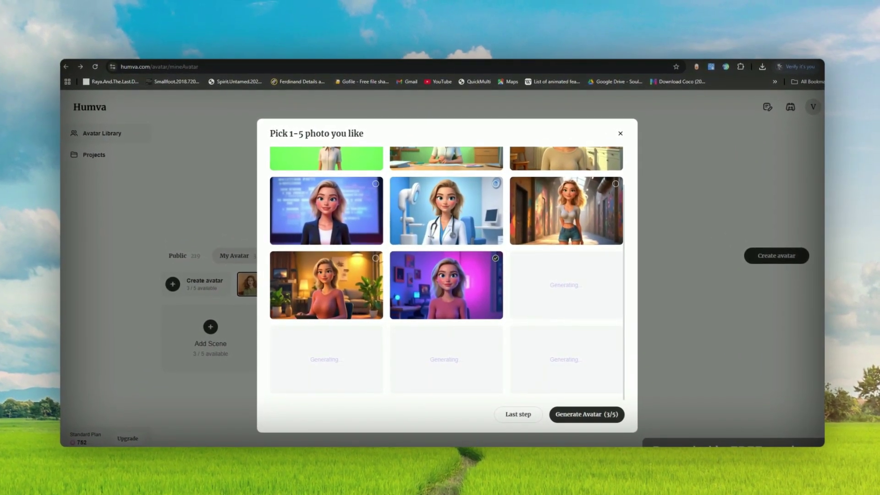
left_click(583, 414)
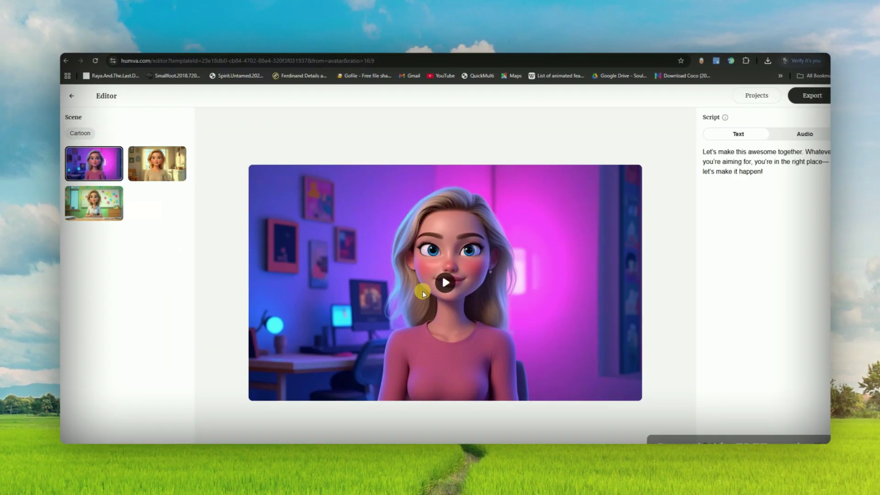
left_click(441, 285)
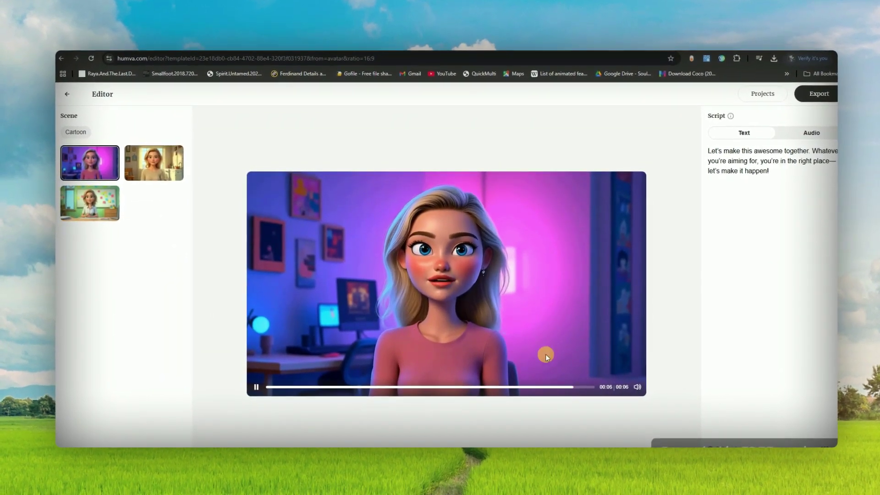
- Preview Girl 2's kitchen scene, then switch to the classroom scene
left_click(153, 162)
left_click(416, 317)
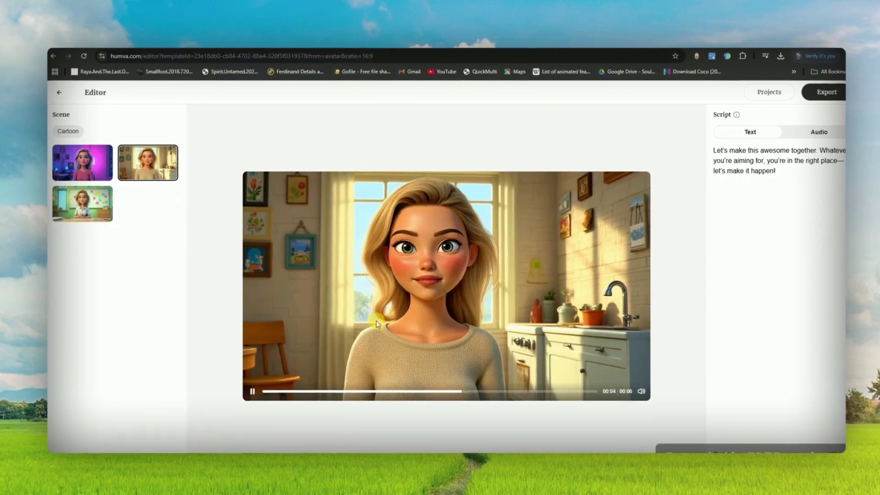
left_click(83, 204)
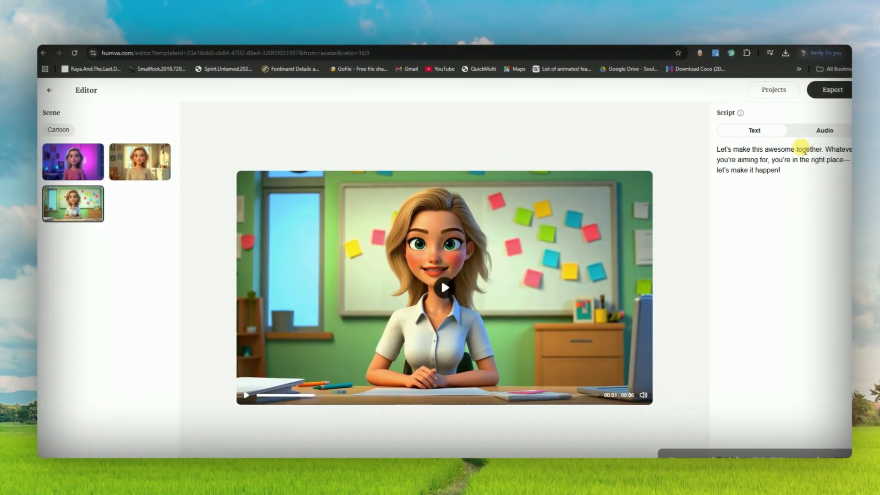
- Select the script paragraph, switch the script to audio input, and dismiss the audio file picker
triple_click(805, 150)
left_click(729, 151)
triple_click(733, 153)
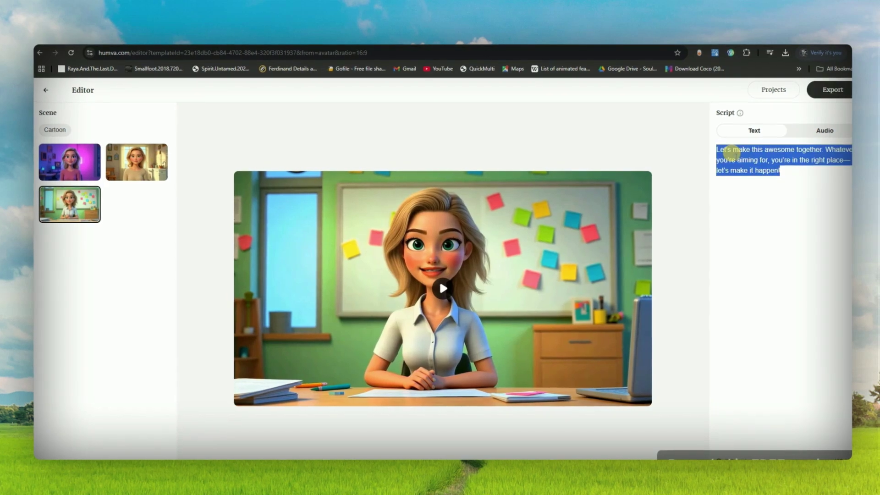
left_click(825, 130)
left_click(787, 292)
left_click(793, 451)
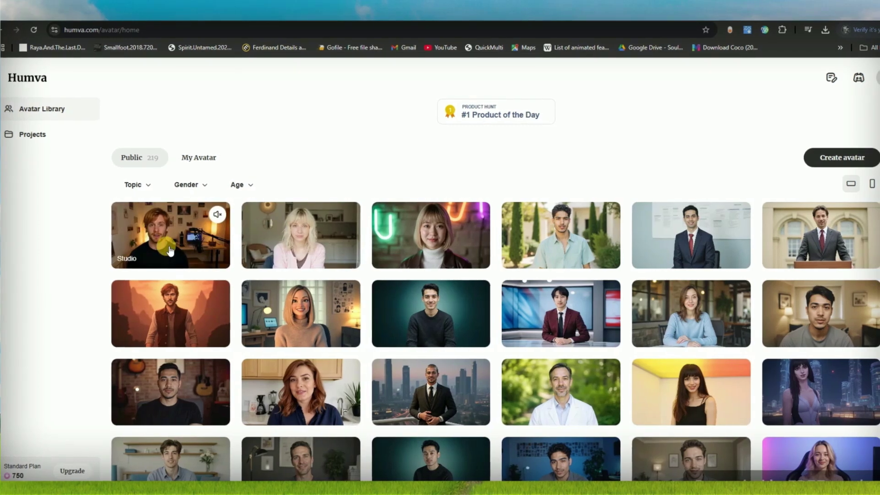
- Play the first Studio avatar's sample, then open the cartoon hiker avatar further down the grid
left_click(170, 251)
left_click(440, 291)
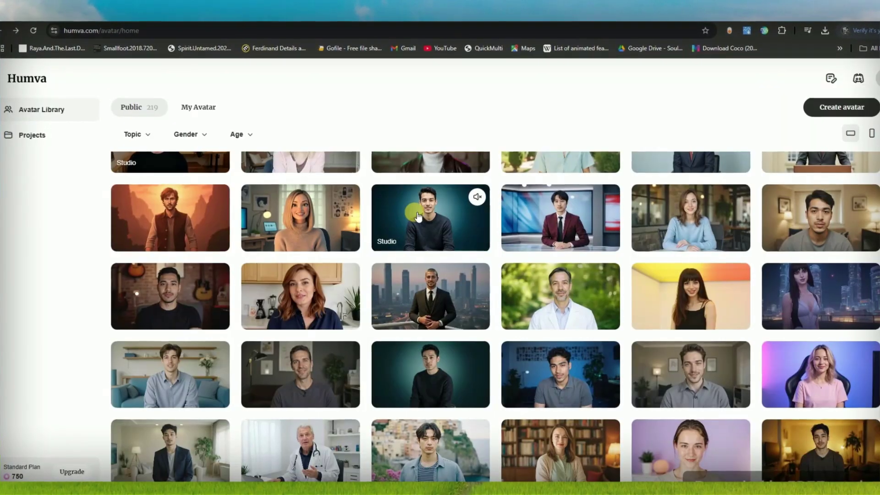
scroll(418, 215, "down", 4)
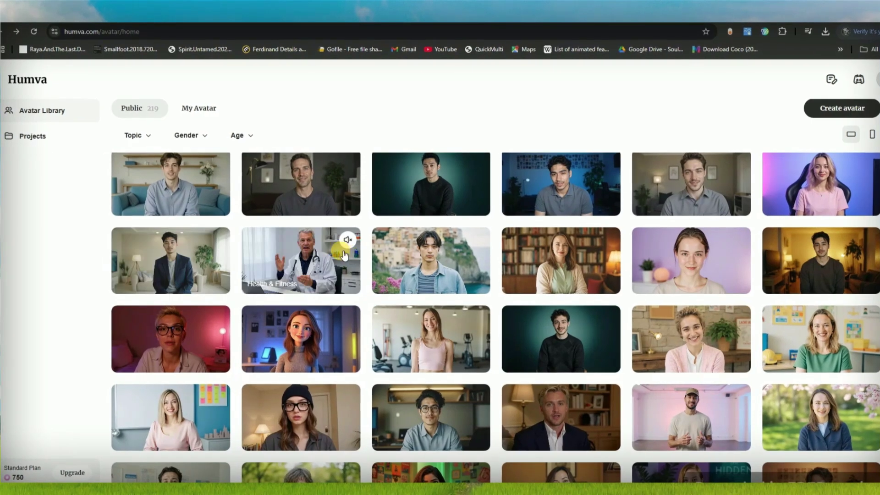
scroll(345, 255, "down", 2)
left_click(345, 248)
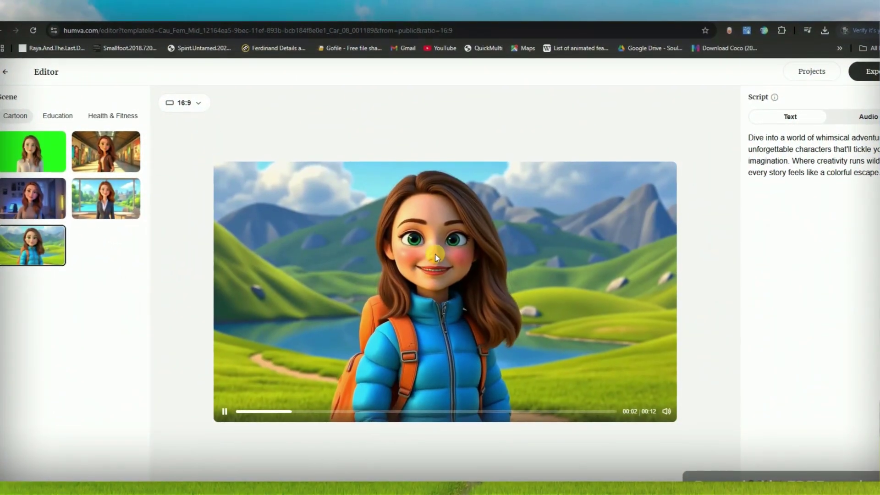
- Browse the avatar's Education scenes, including the lab presenter, then its Health & Fitness scenes
left_click(56, 118)
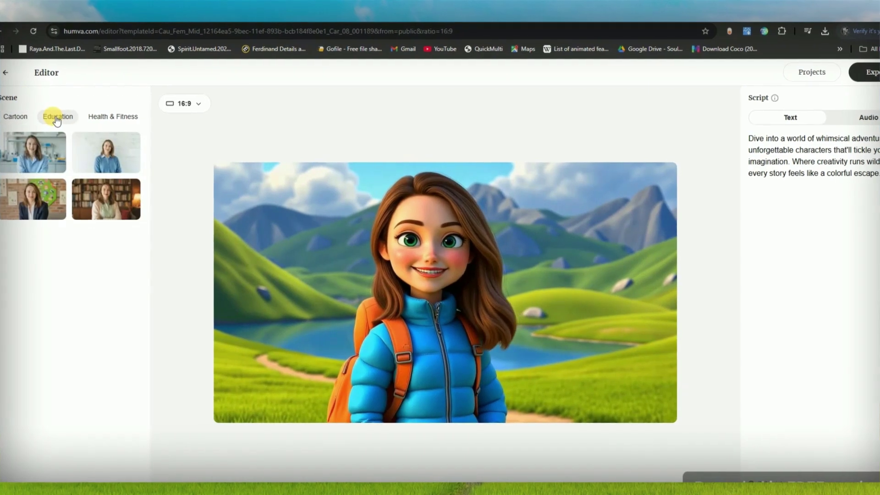
left_click(33, 152)
left_click(110, 118)
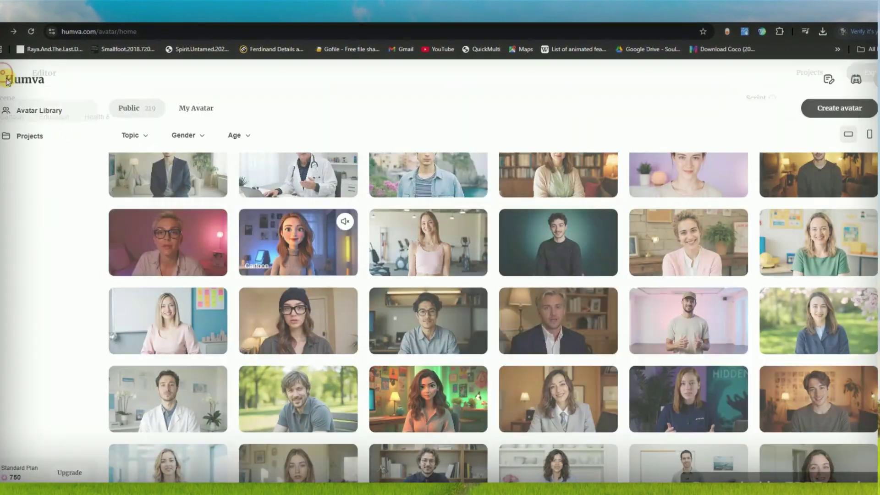
scroll(440, 275, "down", 2)
- Filter the library to Finance & Legal avatars and open the Gender and Age filters
left_click(134, 136)
scroll(152, 204, "down", 2)
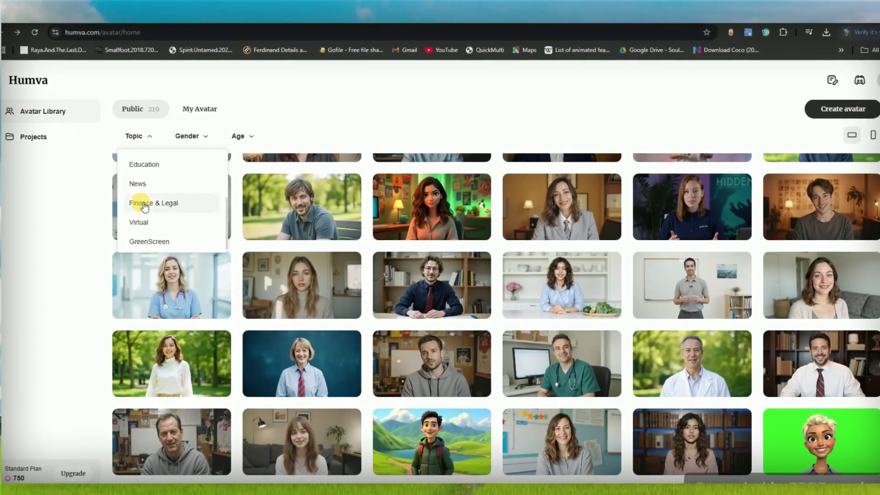
left_click(143, 203)
left_click(187, 136)
left_click(238, 136)
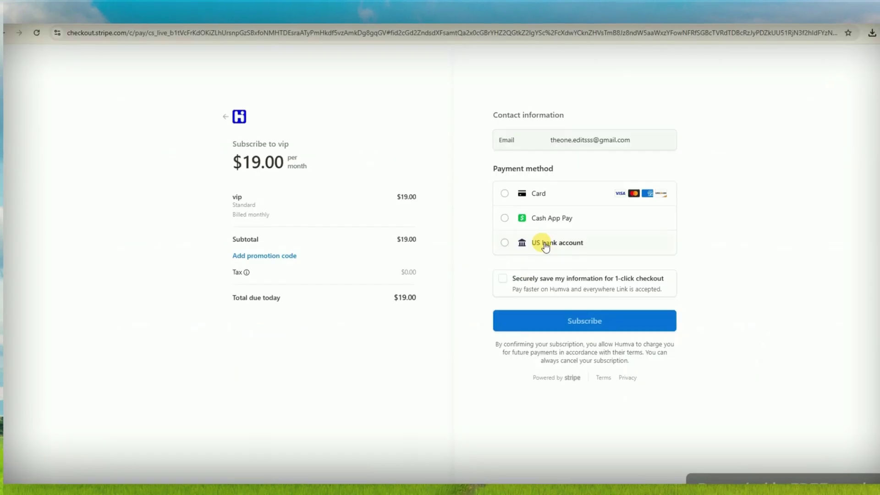